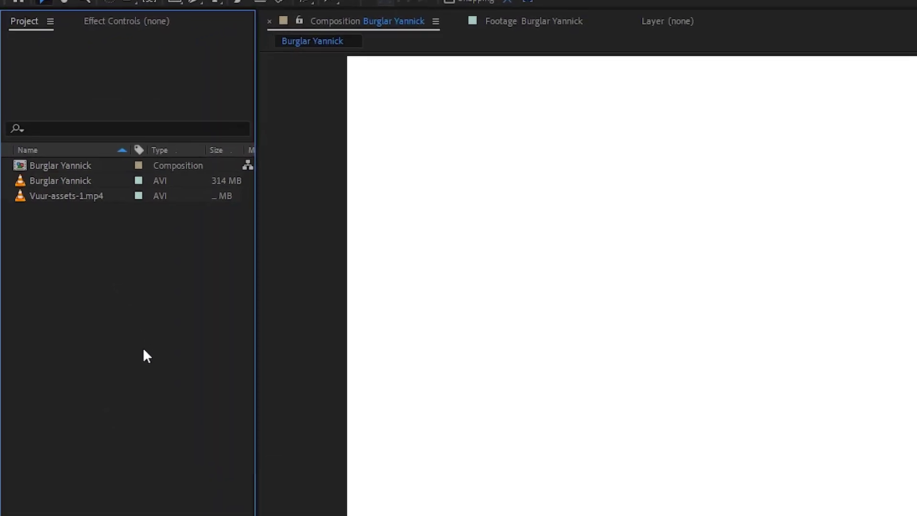
Add the Burglar Yannick footage to the composition as layer 1
click(73, 205)
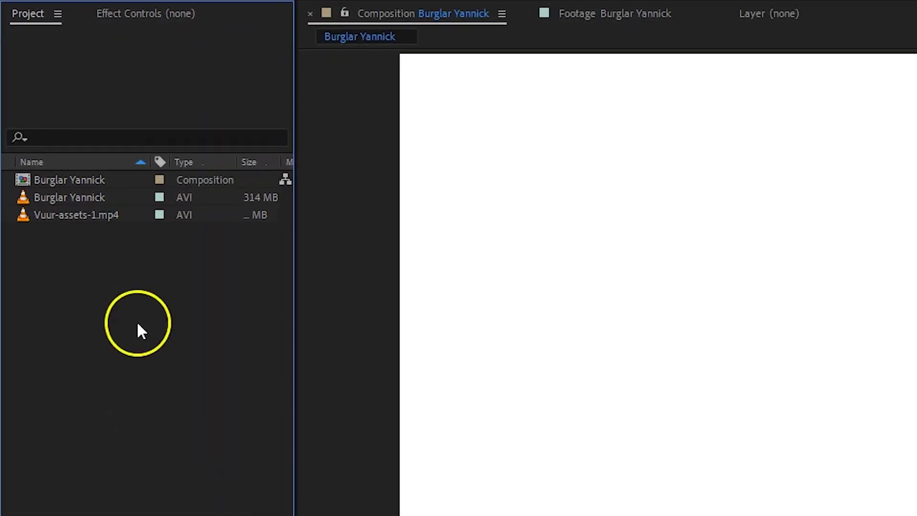
drag(92, 200, 245, 515)
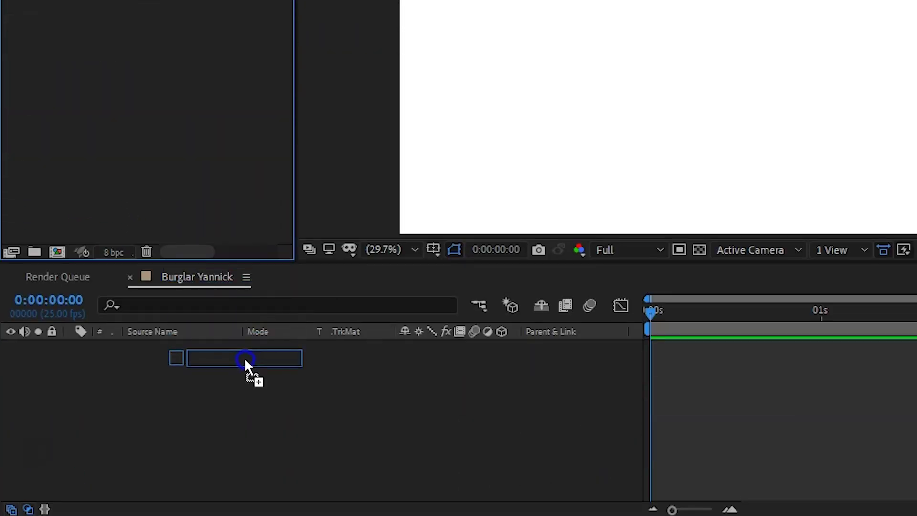
drag(245, 358, 244, 357)
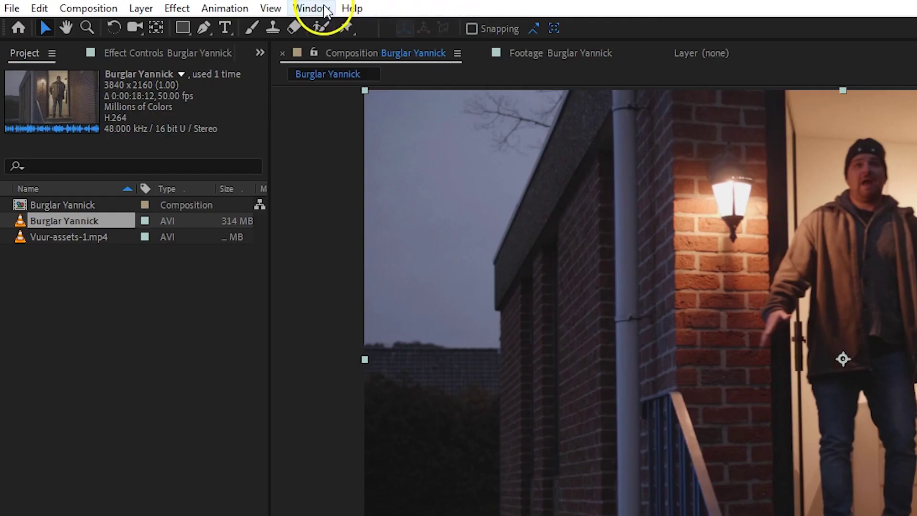
Start a Track Motion from the Tracker panel with Rotation and Scale enabled
click(311, 9)
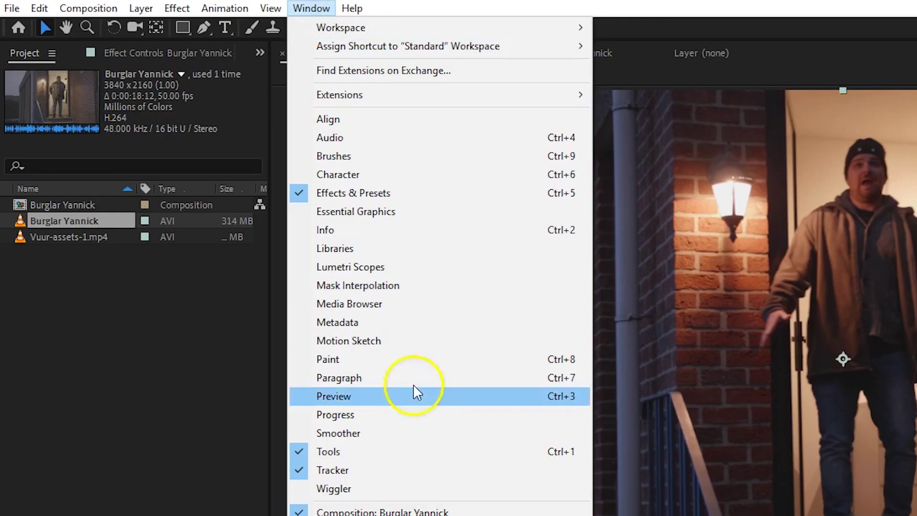
click(377, 474)
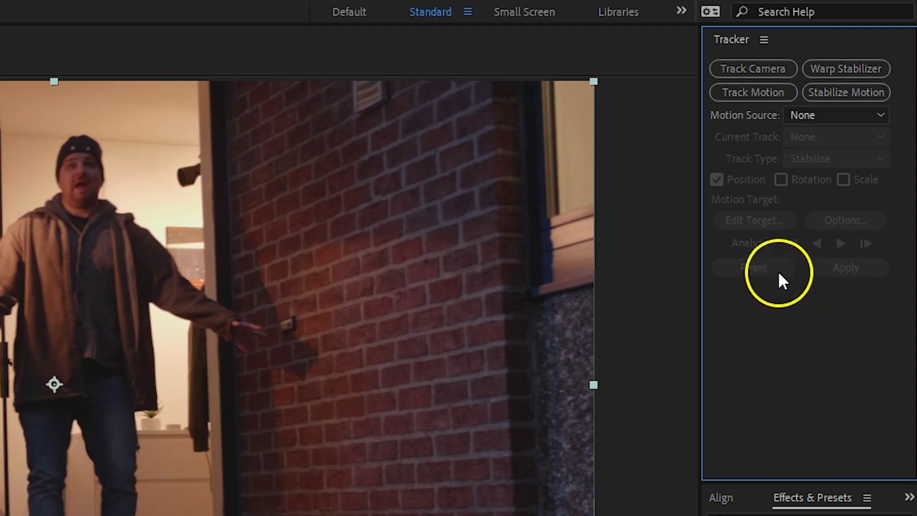
click(750, 96)
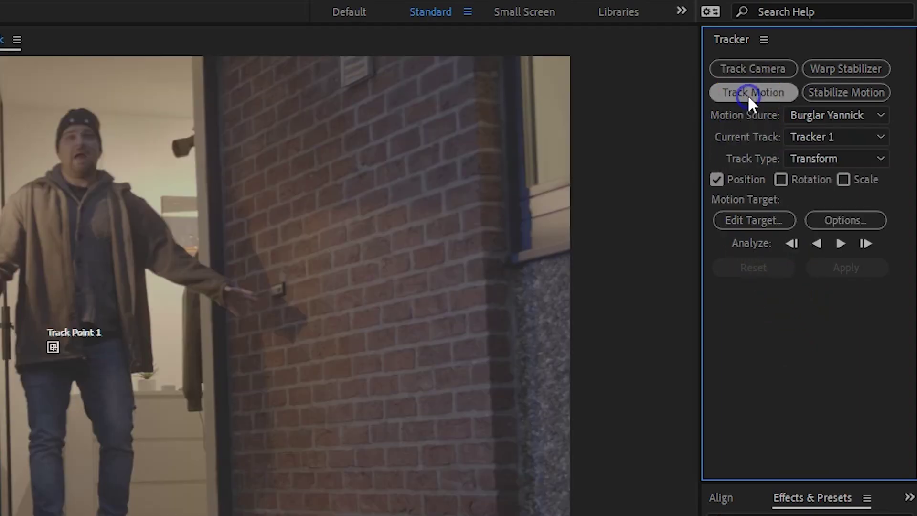
click(781, 181)
click(843, 180)
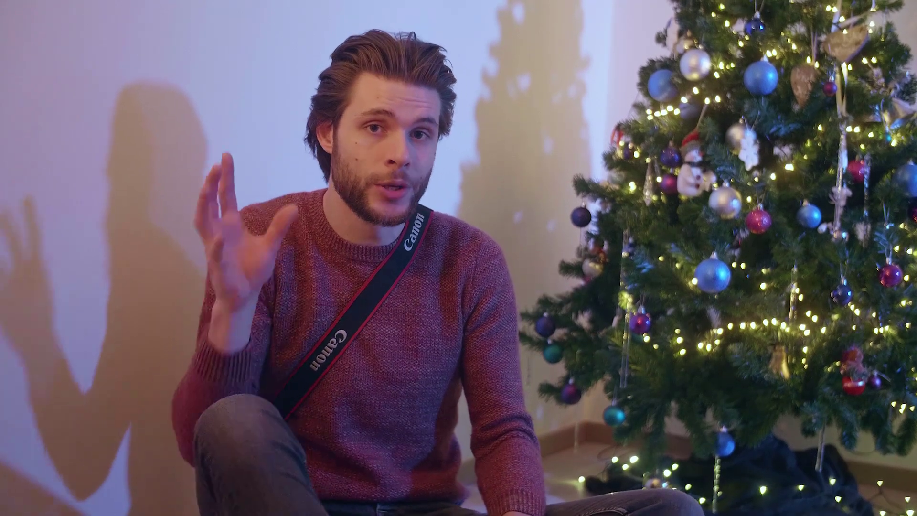
Place both track points on the beanie and analyze the track forward
drag(549, 323, 523, 154)
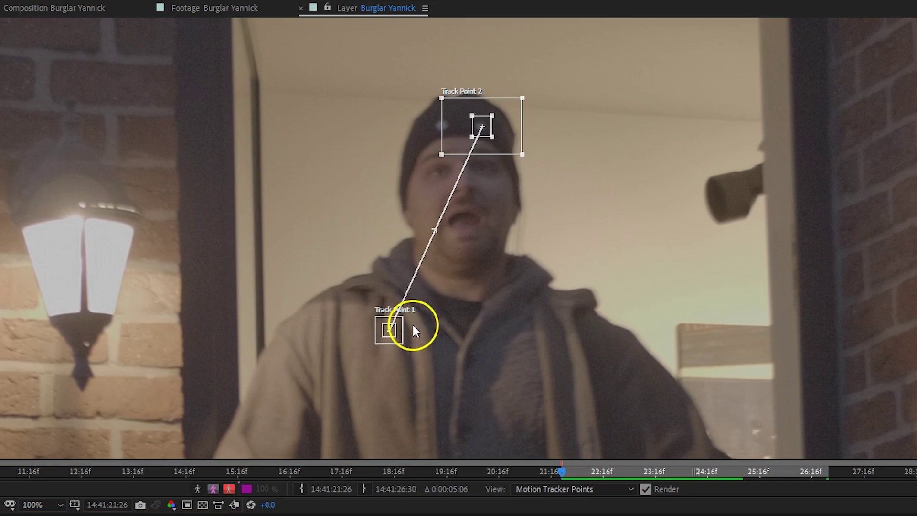
click(395, 339)
drag(430, 150, 477, 154)
key(grave)
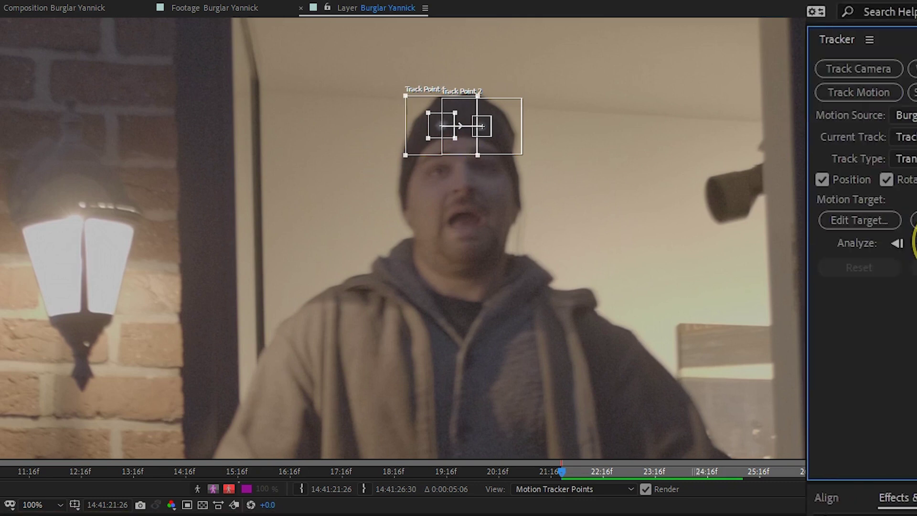
click(840, 240)
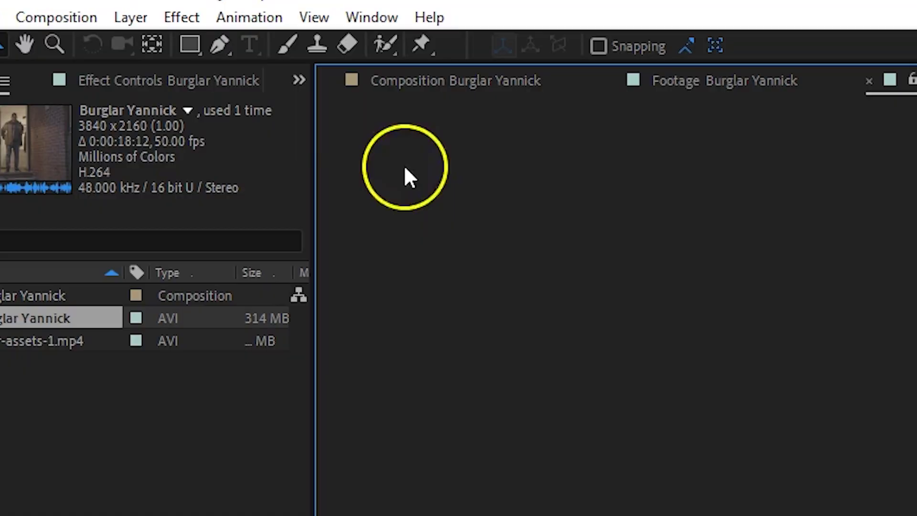
Create a new Null Object layer named Null 1
click(140, 19)
mouse_move(277, 43)
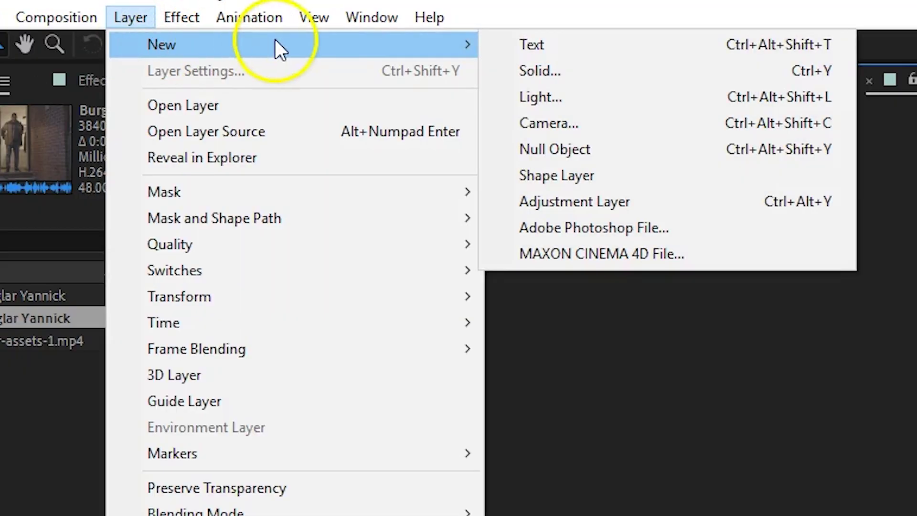
click(677, 155)
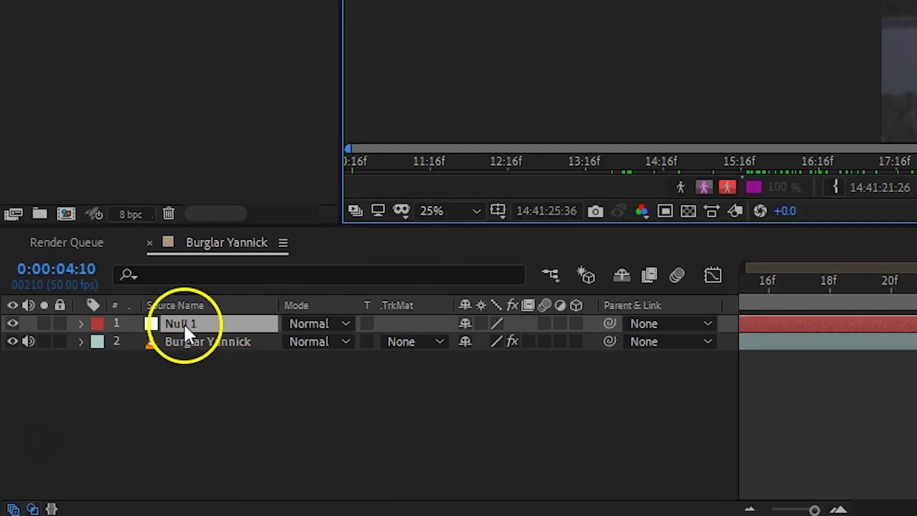
key(Return)
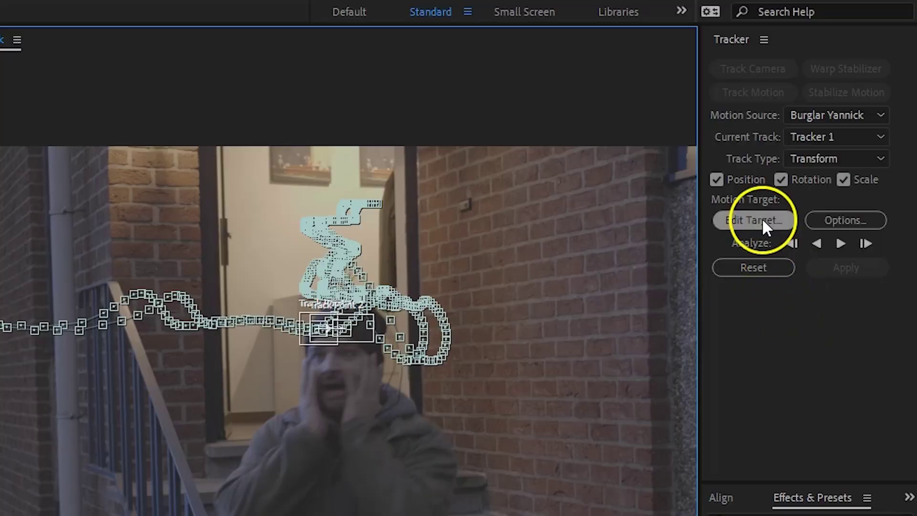
Set Null 1 as the tracker's motion target and apply the tracking data
click(761, 220)
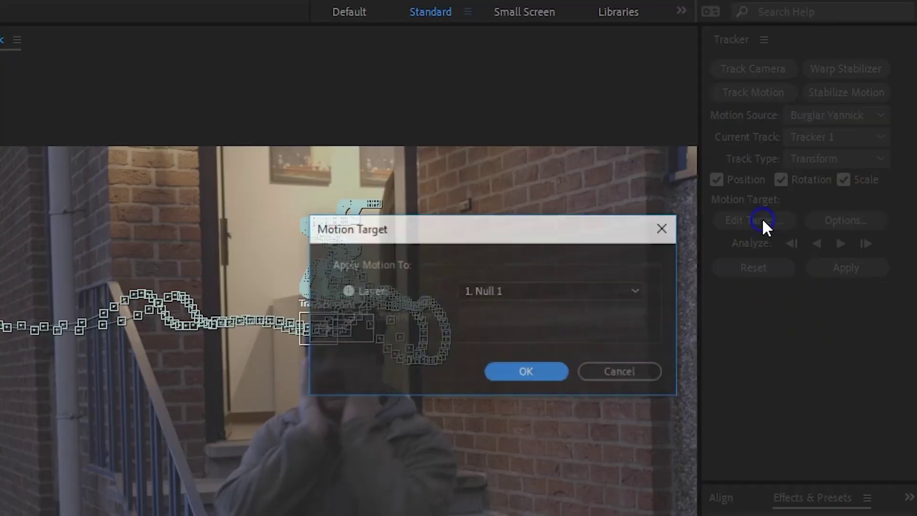
click(529, 292)
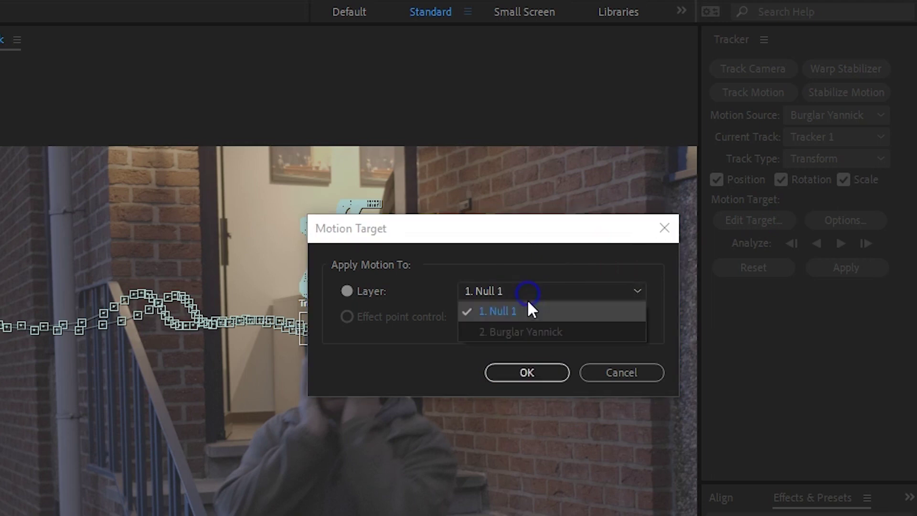
click(525, 311)
click(549, 370)
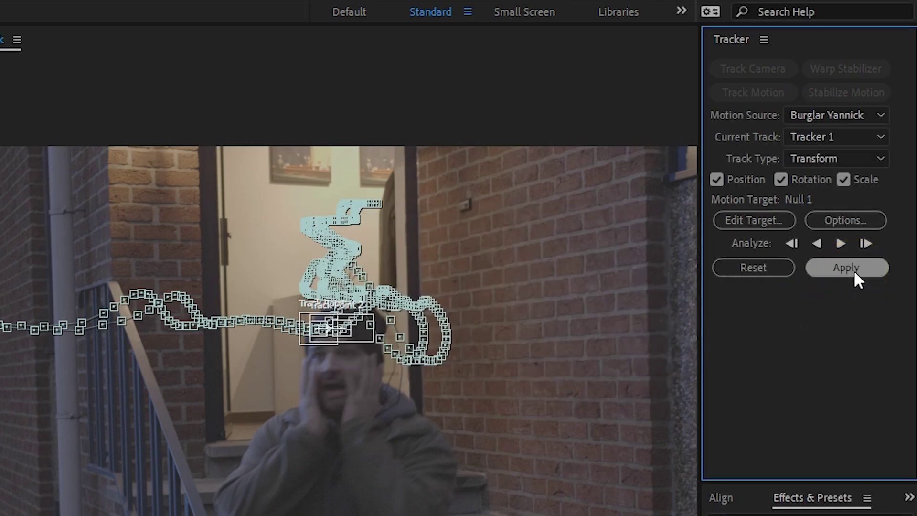
click(777, 285)
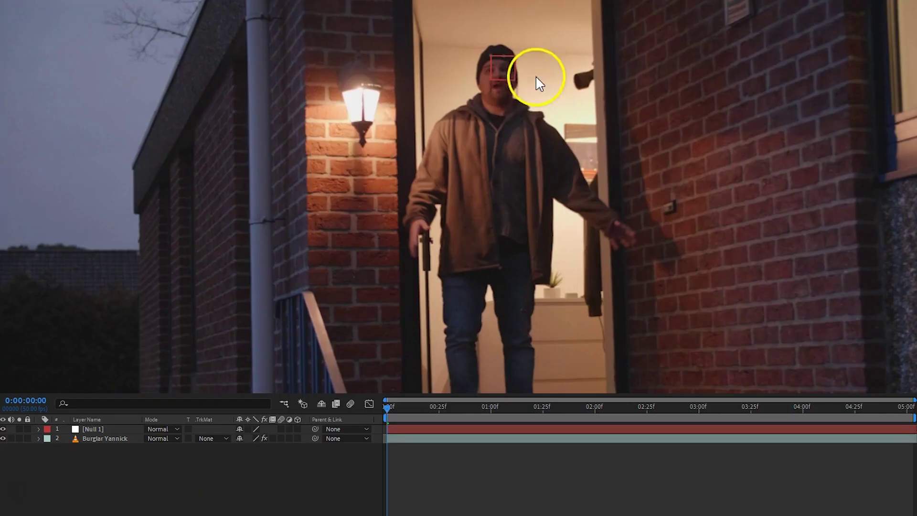
Add Vuur-assets-1.mp4 above the burglar footage and set its blend mode to Screen
drag(396, 406, 853, 406)
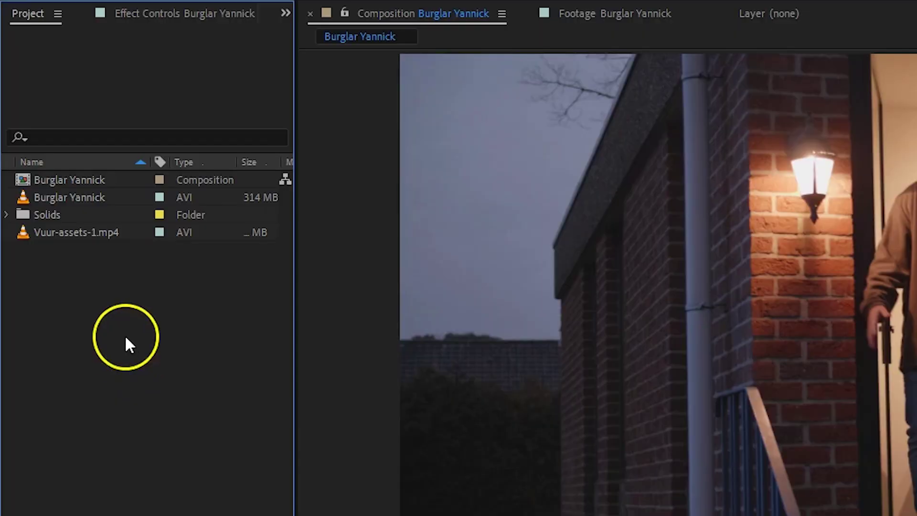
drag(102, 233, 193, 343)
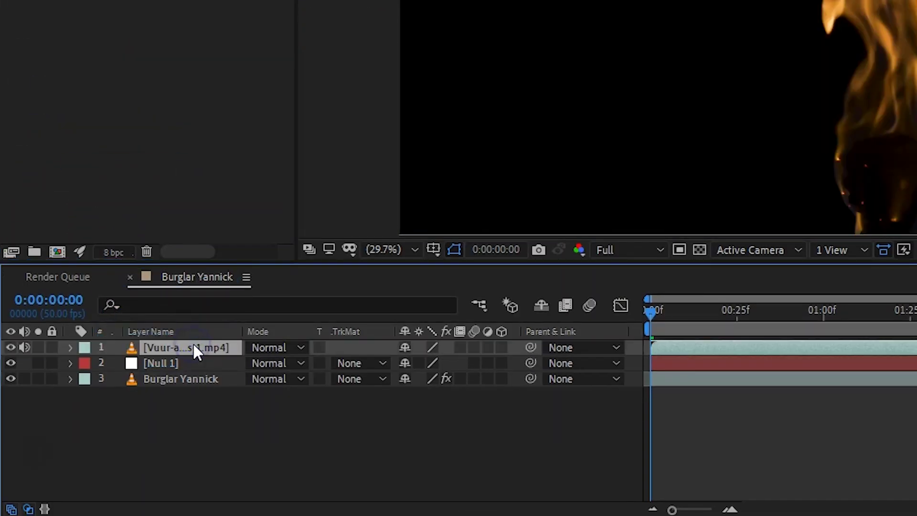
click(289, 348)
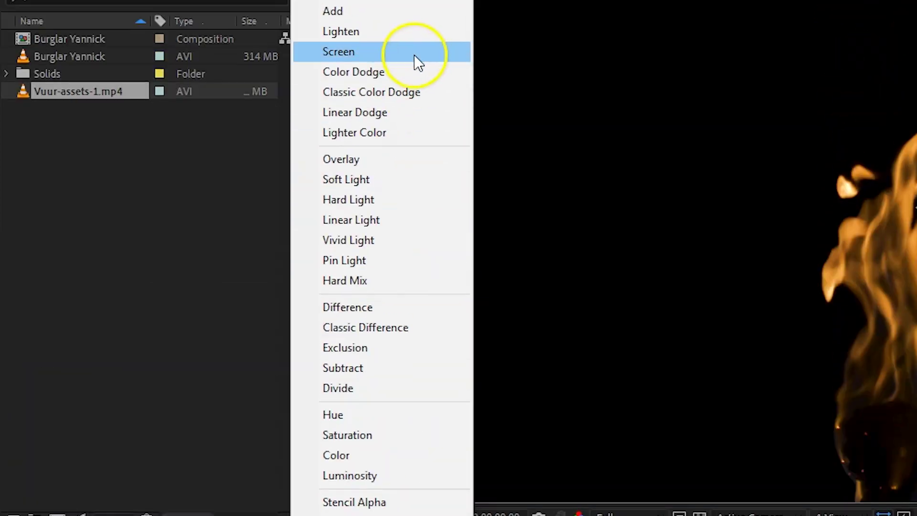
click(414, 55)
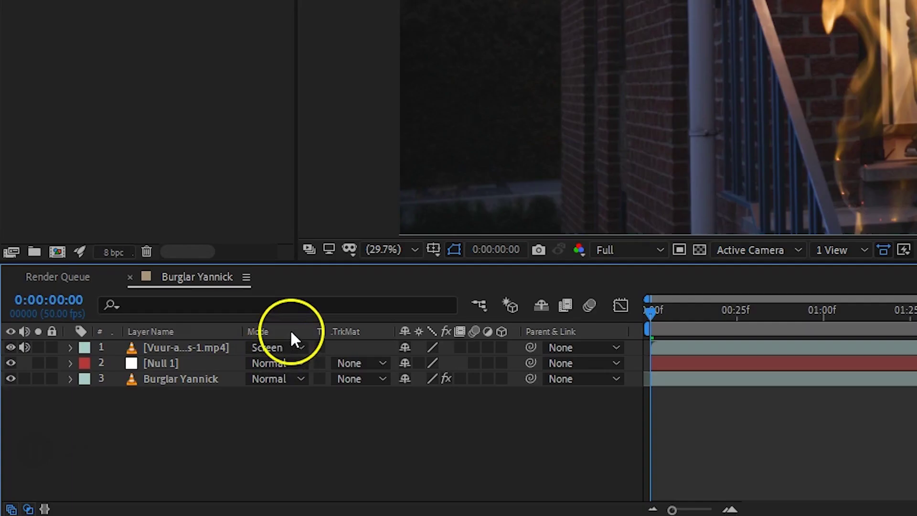
right_click(291, 330)
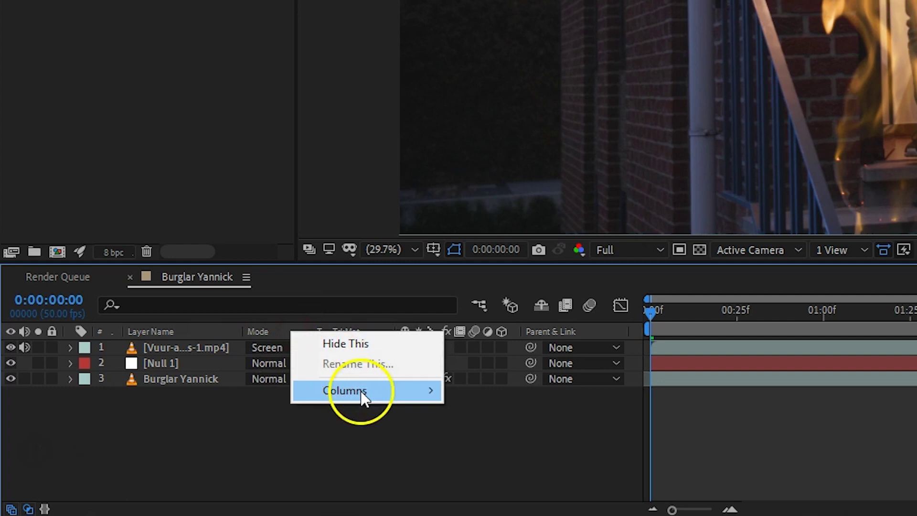
mouse_move(377, 394)
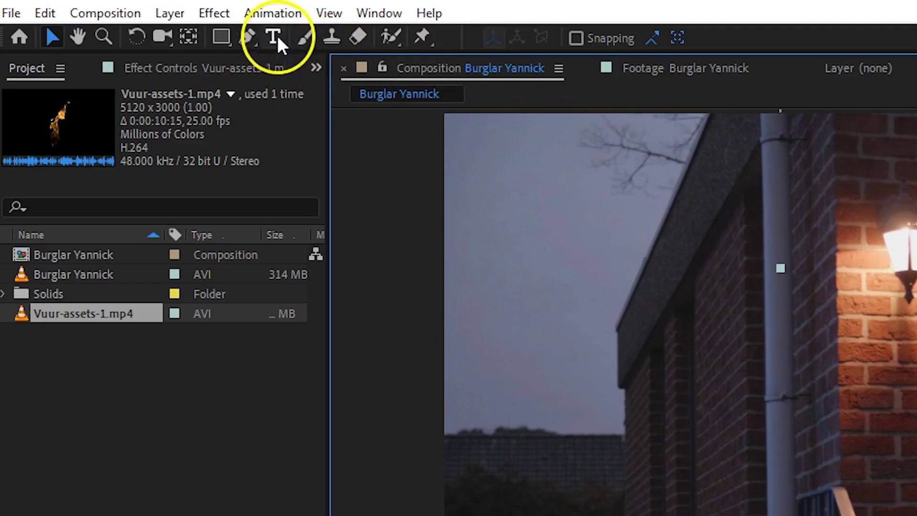
Draw a Pen mask around the flames and parent the fire layer to Null 1
click(253, 35)
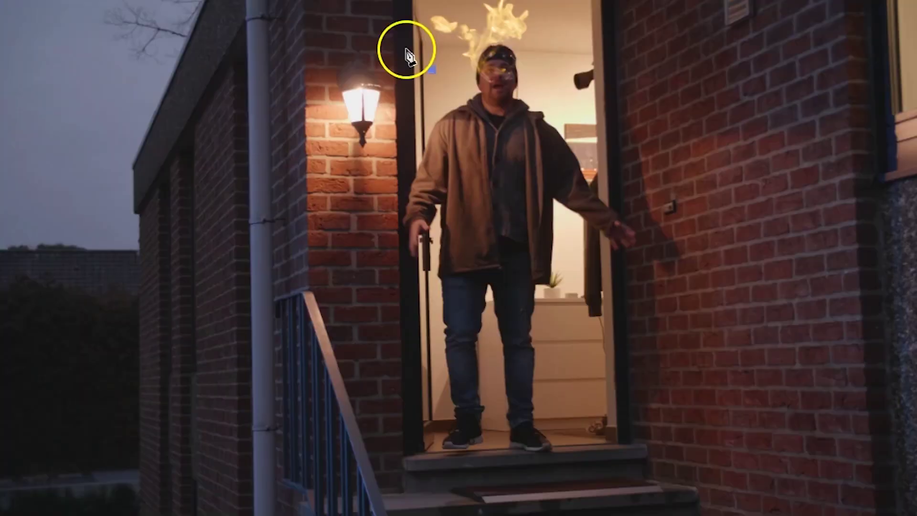
click(634, 9)
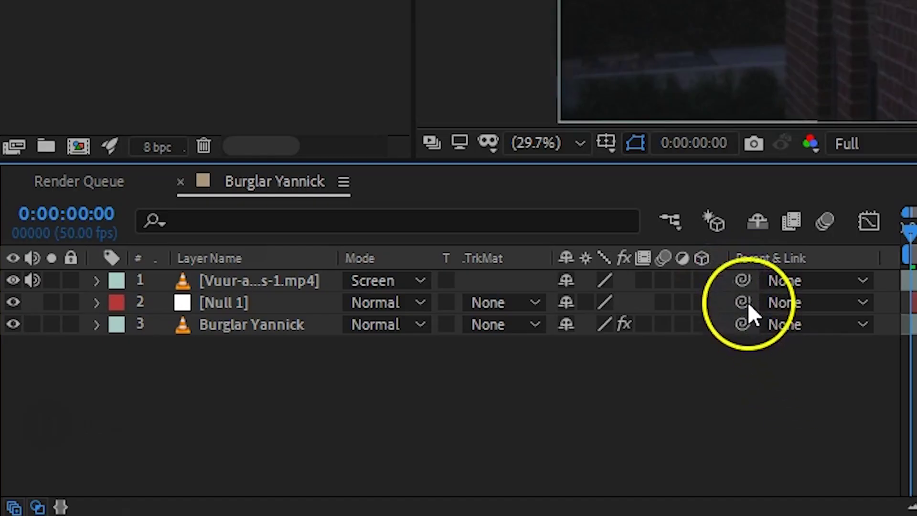
drag(743, 279, 275, 310)
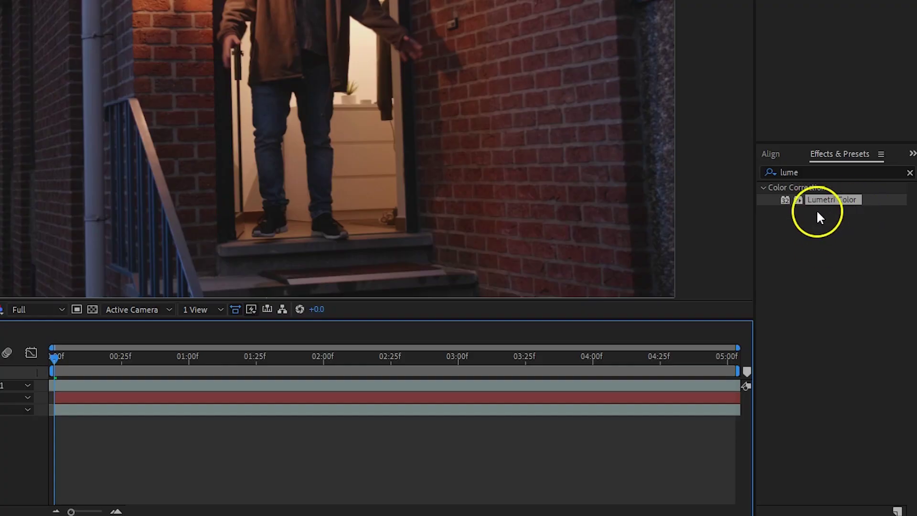
Apply Lumetri Color to the fire layer with Exposure 2.1
drag(849, 197, 171, 387)
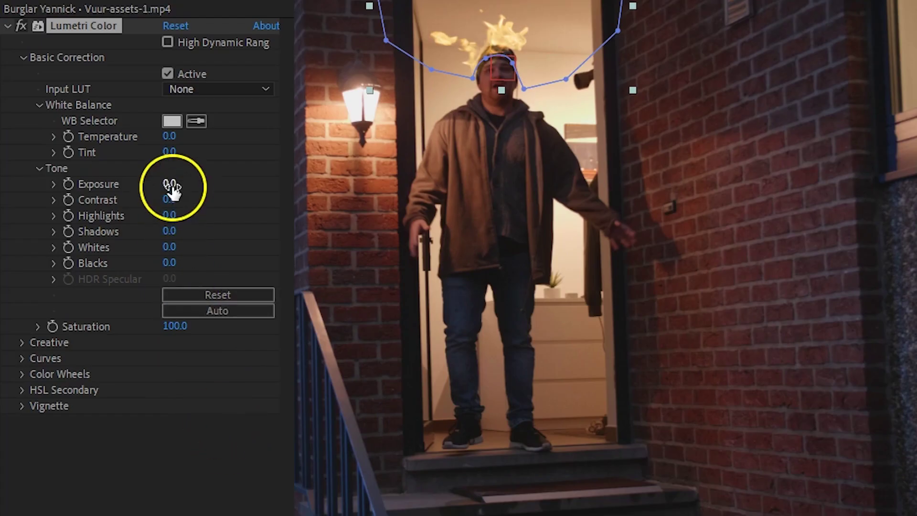
drag(176, 183, 183, 179)
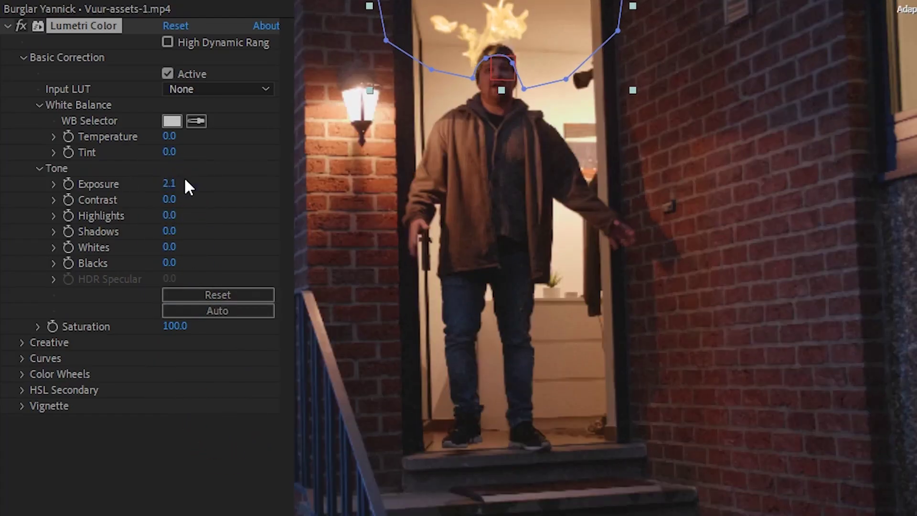
drag(167, 230, 167, 230)
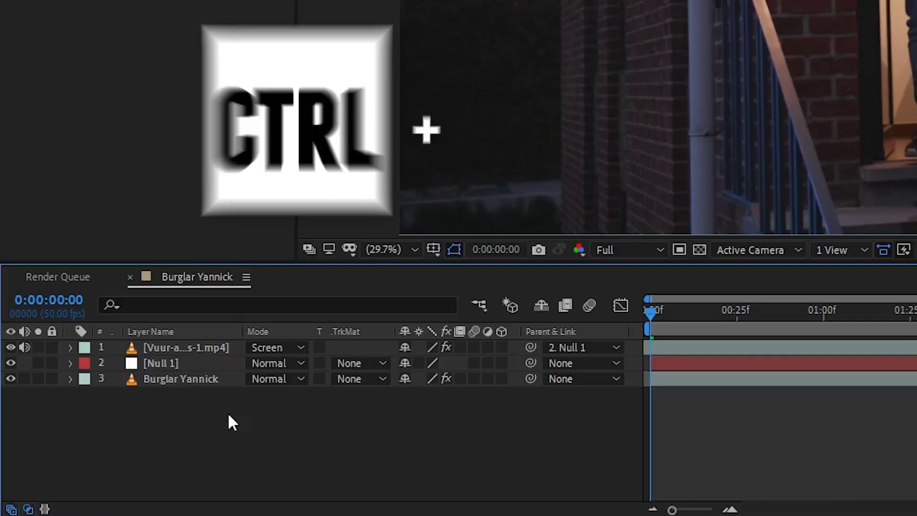
Duplicate the Burglar Yannick layer with Ctrl+D to make Burglar Yannick 2
click(178, 379)
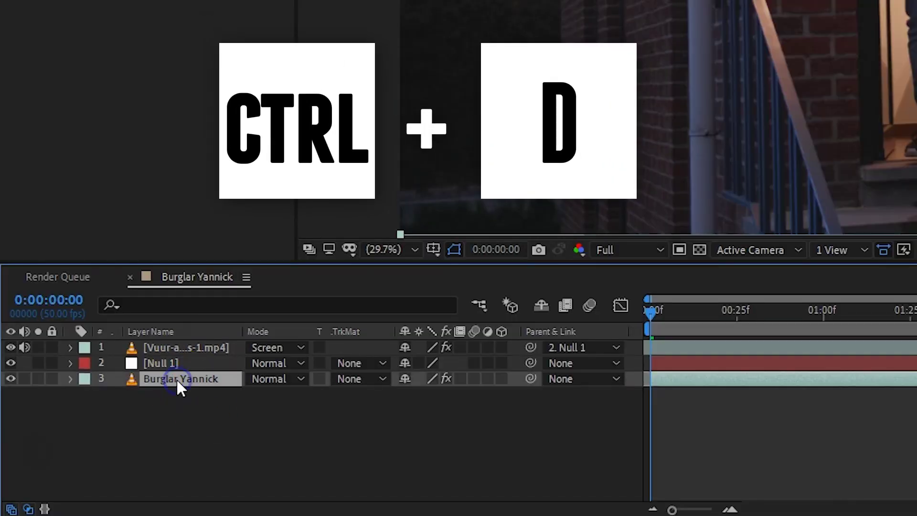
key(ctrl+d)
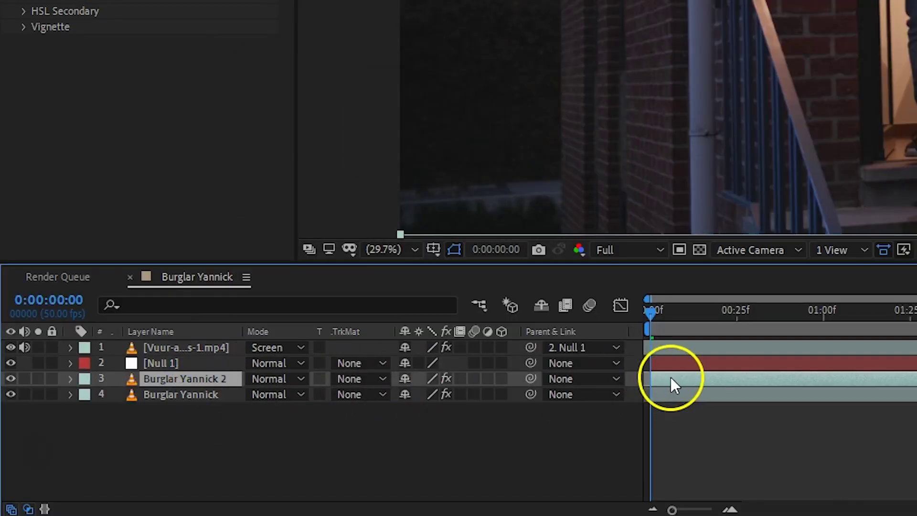
right_click(670, 377)
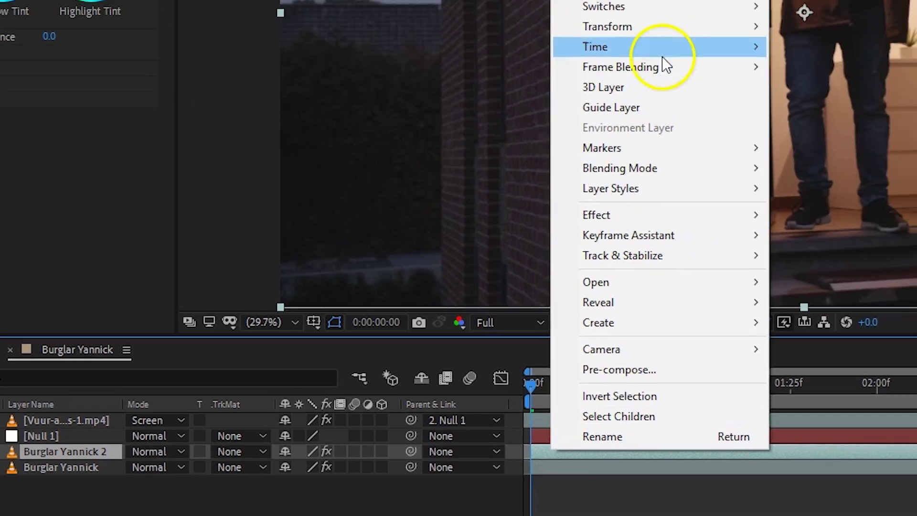
mouse_move(553, 123)
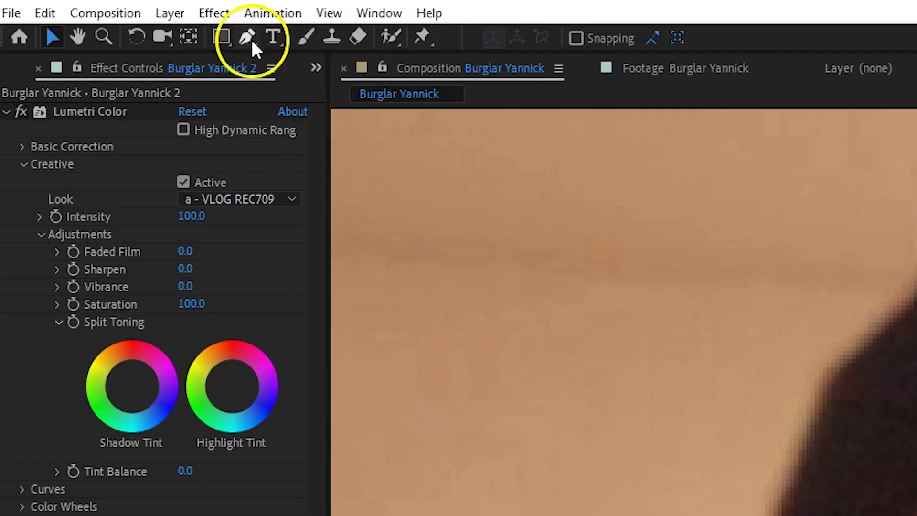
Freeze-frame Burglar Yannick 2, mask its beanie with 6.6 feather, and parent it to Null 1
click(246, 36)
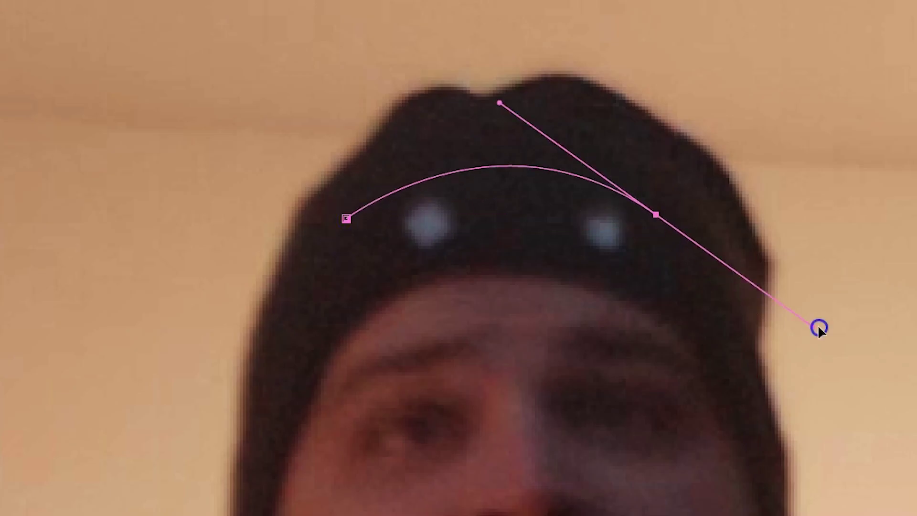
drag(818, 326, 819, 306)
click(670, 163)
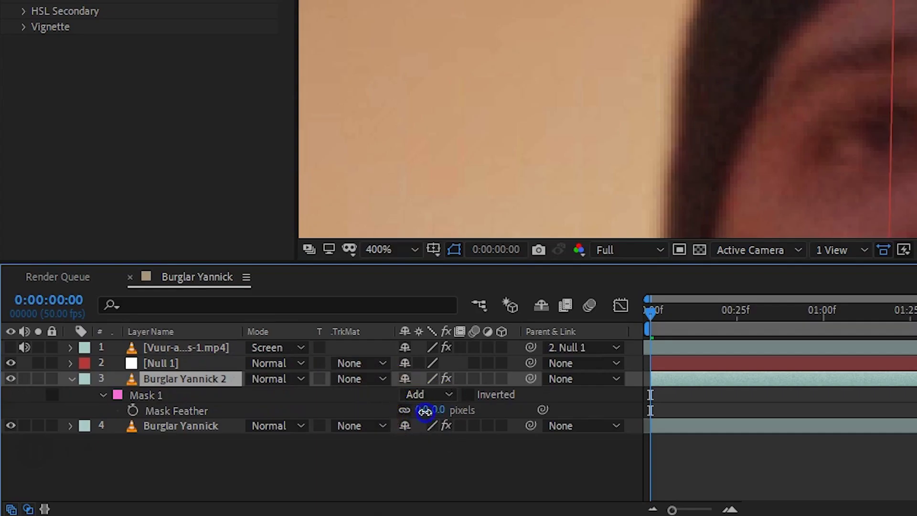
drag(424, 411, 482, 410)
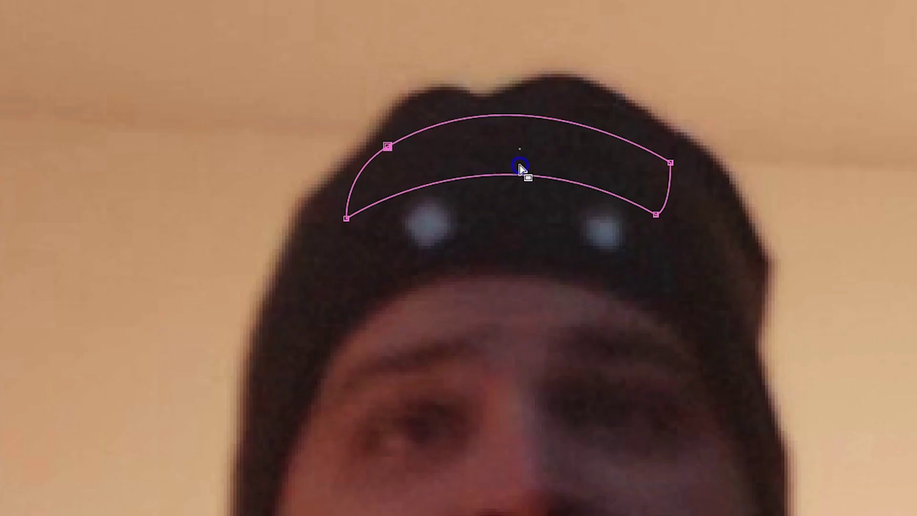
double_click(522, 174)
drag(524, 178, 516, 216)
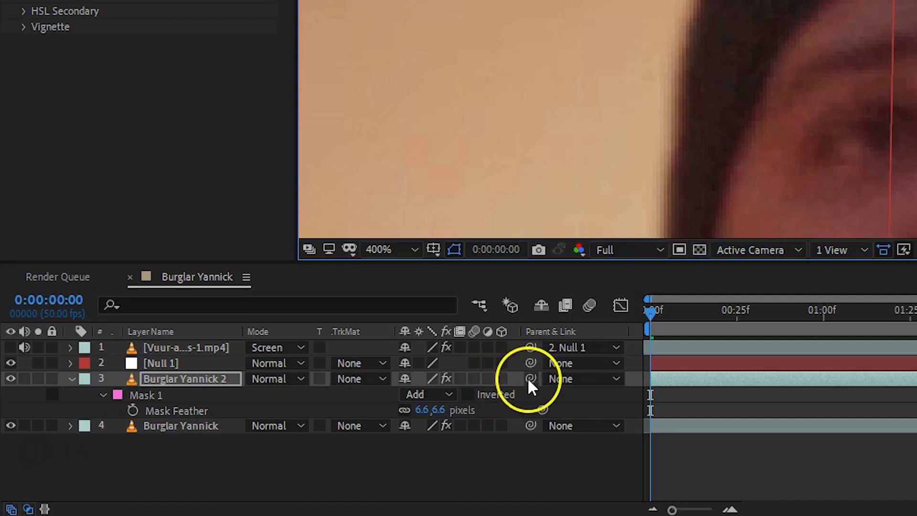
drag(528, 379, 187, 362)
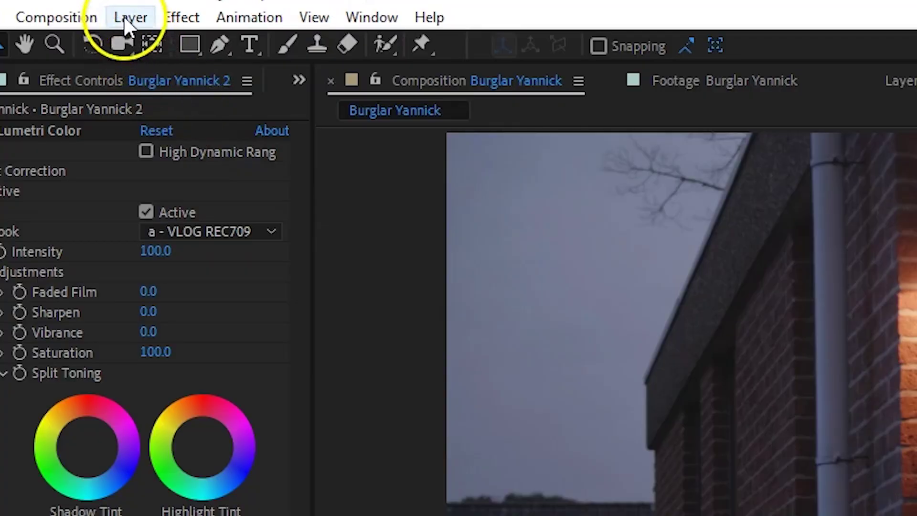
Create a new solid layer coloured FF984C
click(126, 19)
mouse_move(171, 44)
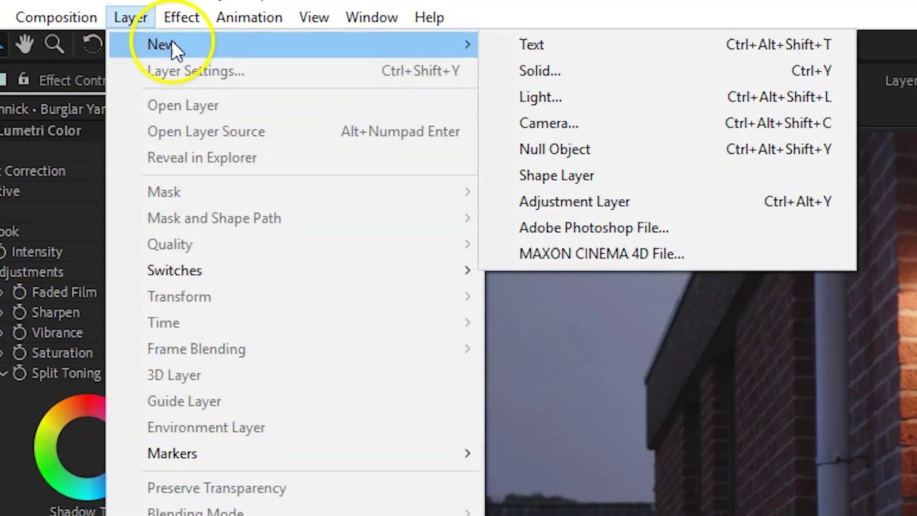
click(587, 74)
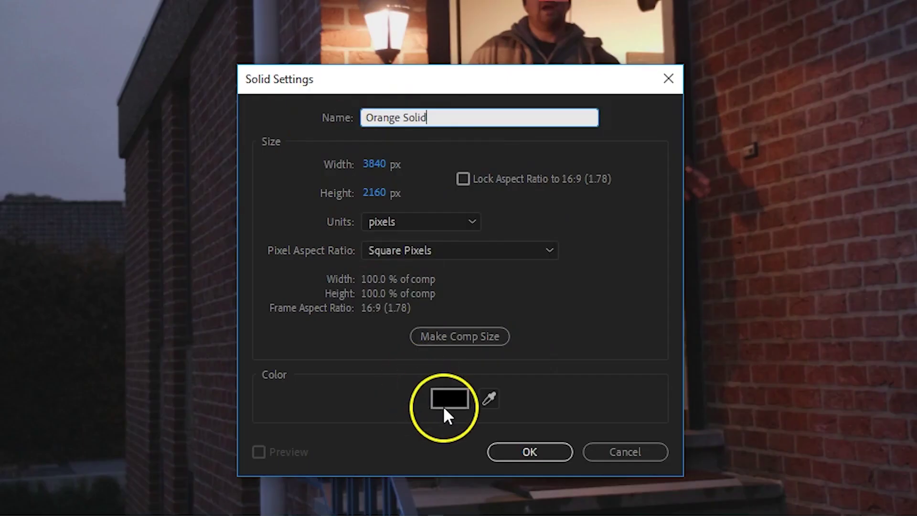
click(449, 399)
text(FF984C)
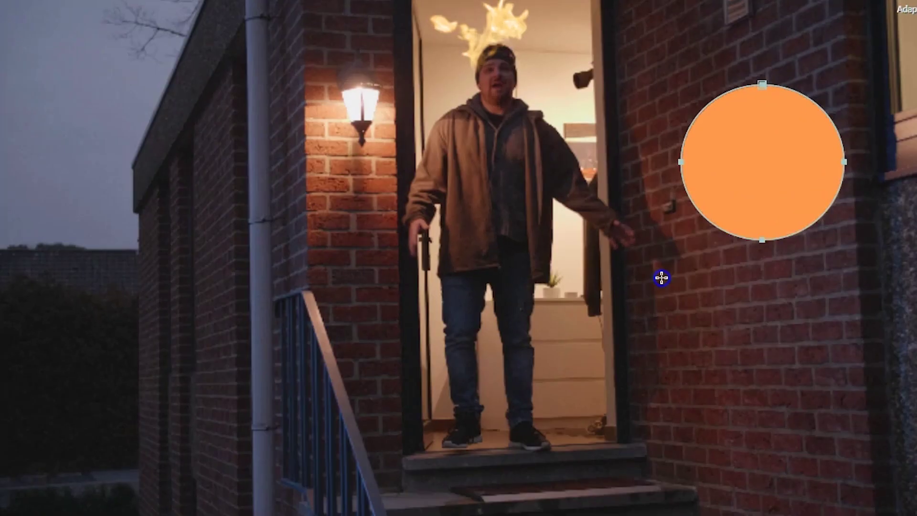
Give the Orange Solid an ellipse mask with 761 feather and set its mode to Add
drag(659, 274, 590, 364)
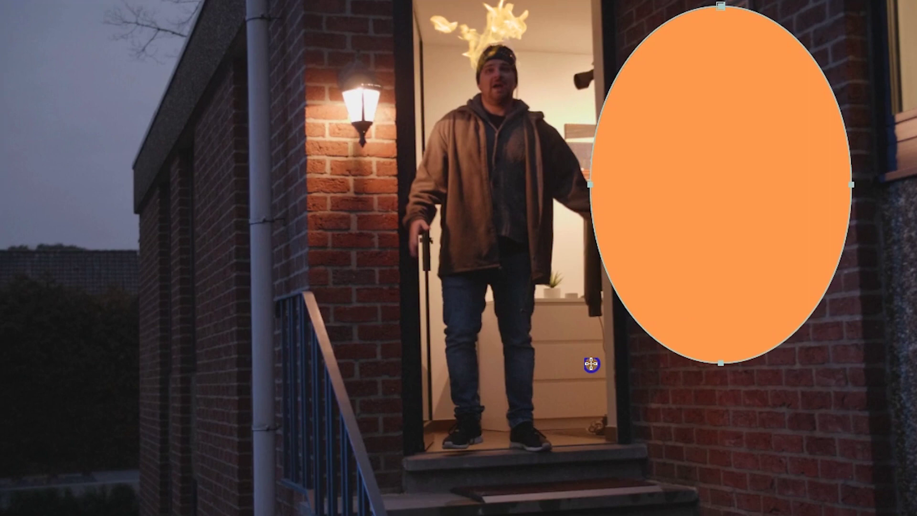
drag(386, 407, 543, 379)
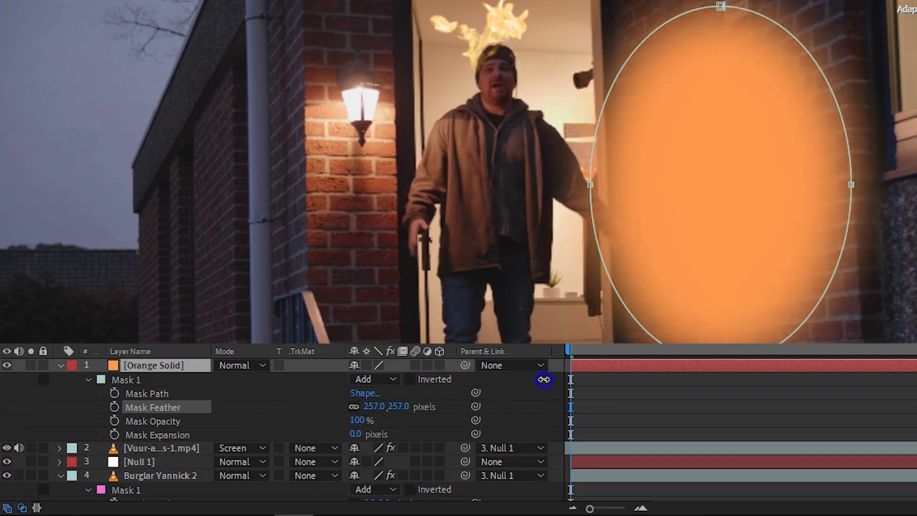
drag(386, 406, 406, 406)
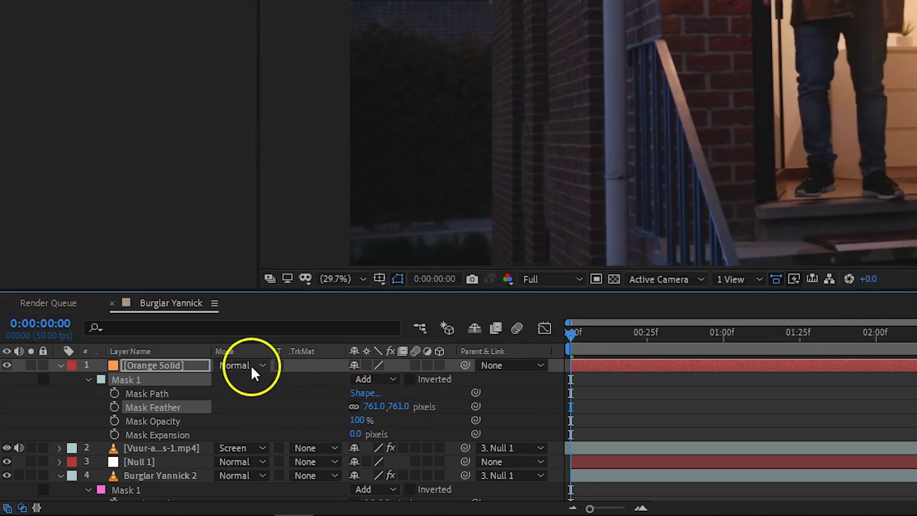
click(251, 365)
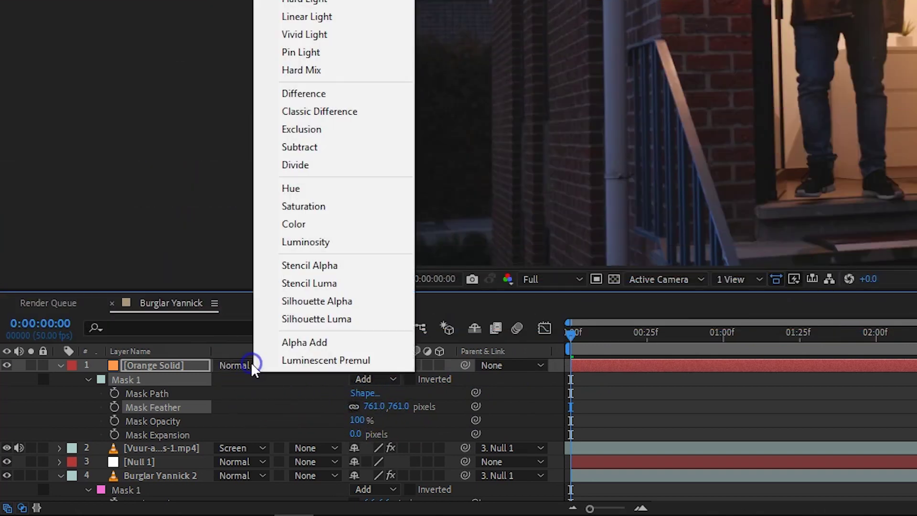
click(293, 87)
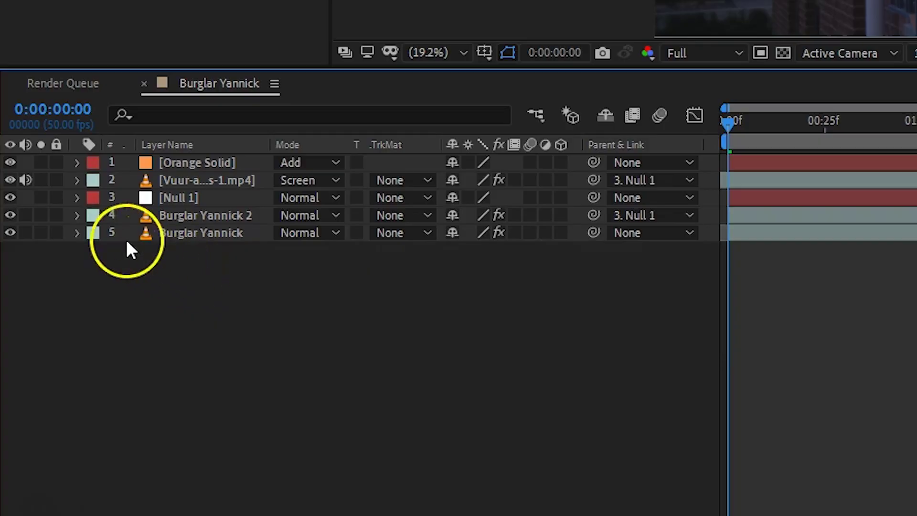
Link Orange Solid's Position and Scale to Null 1 by expression and set its anchor point to 2046, 751
click(77, 197)
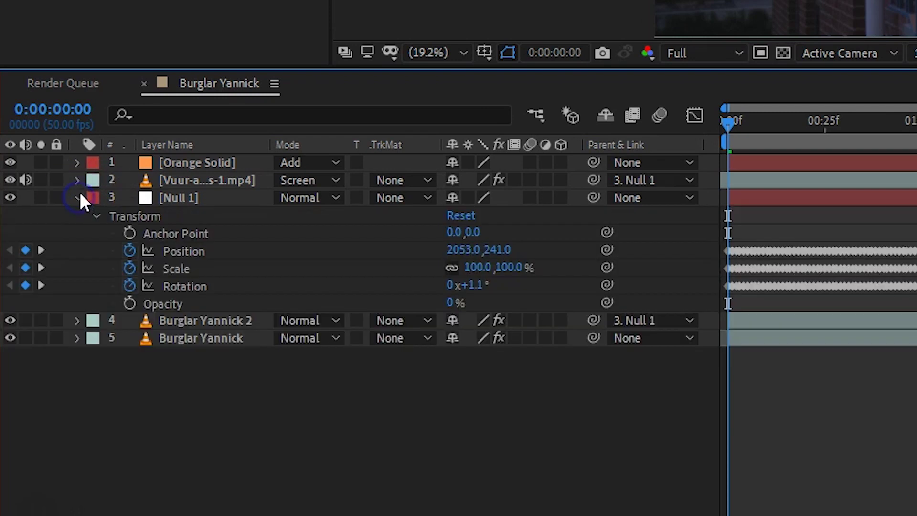
click(76, 161)
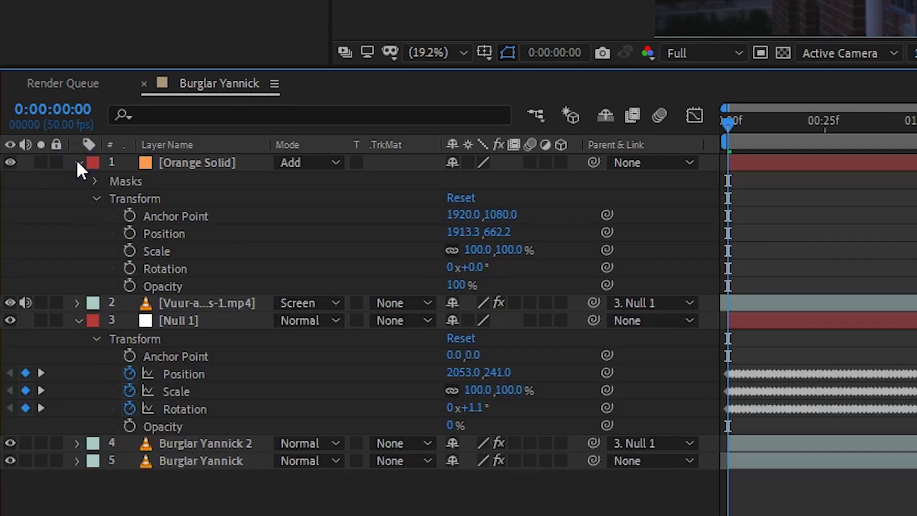
alt+click(128, 233)
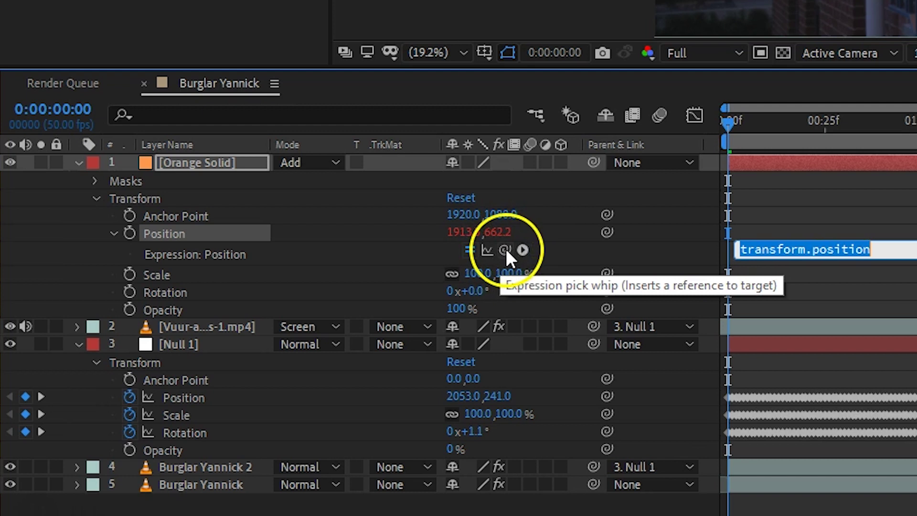
drag(507, 249, 206, 392)
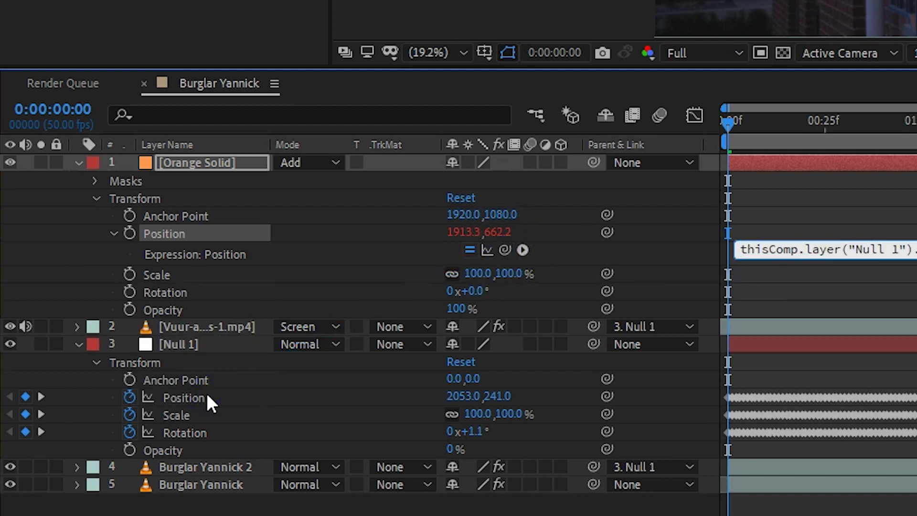
alt+click(131, 275)
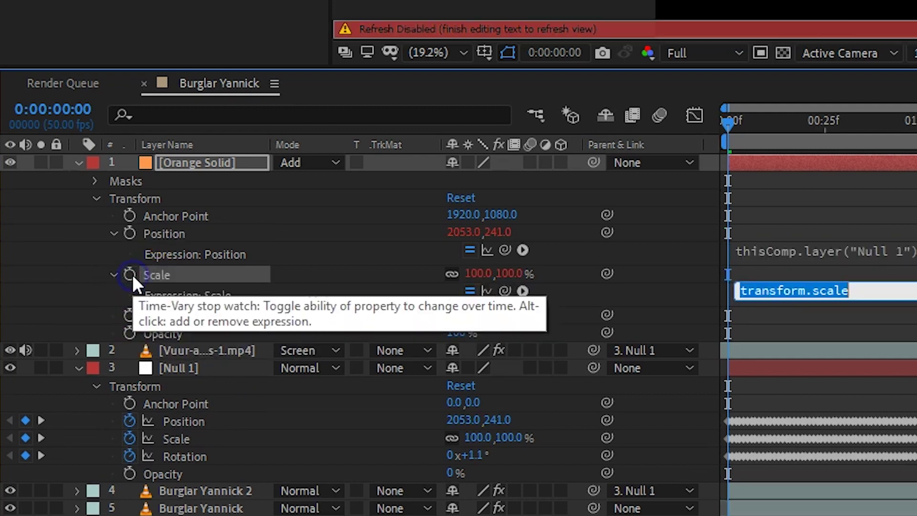
drag(506, 291, 199, 434)
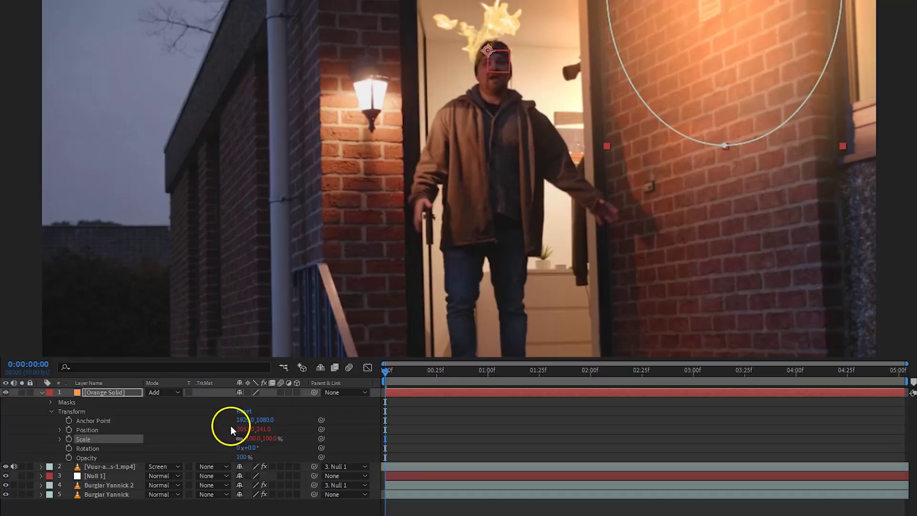
drag(231, 426, 71, 442)
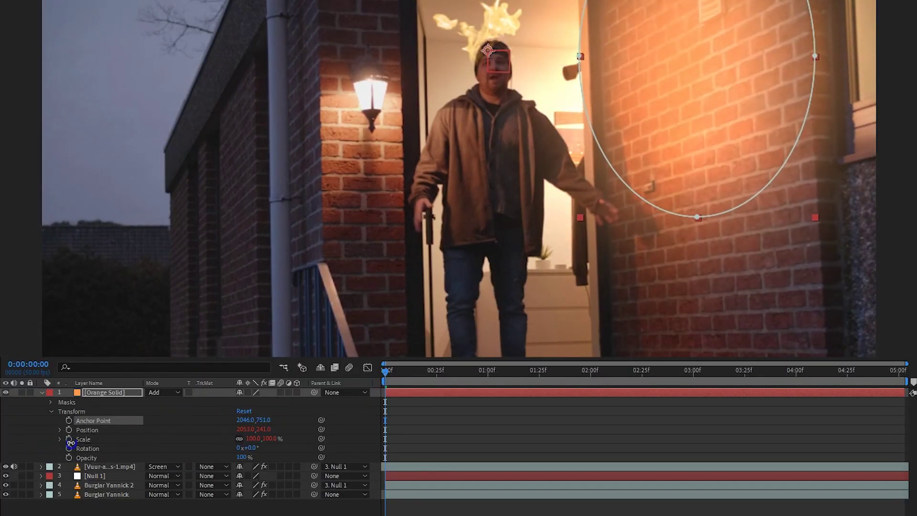
Keyframe Orange Solid's opacity from 44% at 03:18 to 0% at the composition end
drag(242, 457, 215, 457)
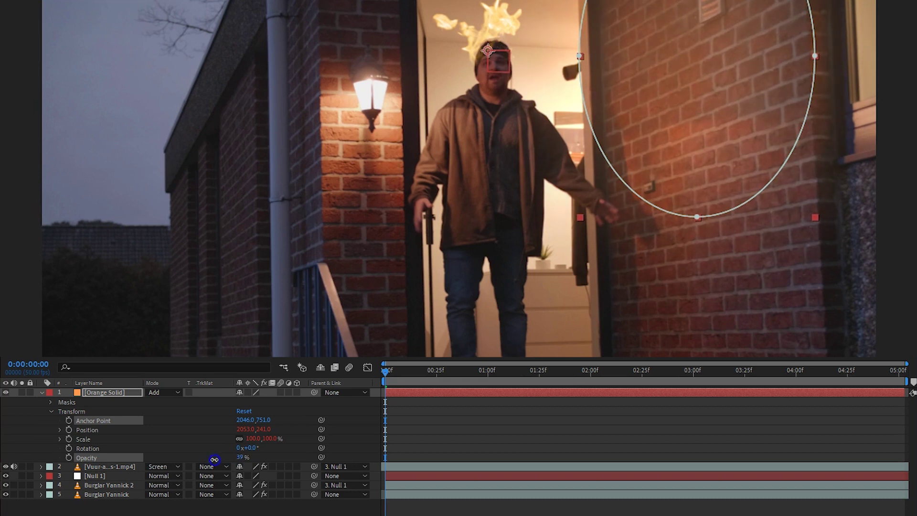
click(240, 458)
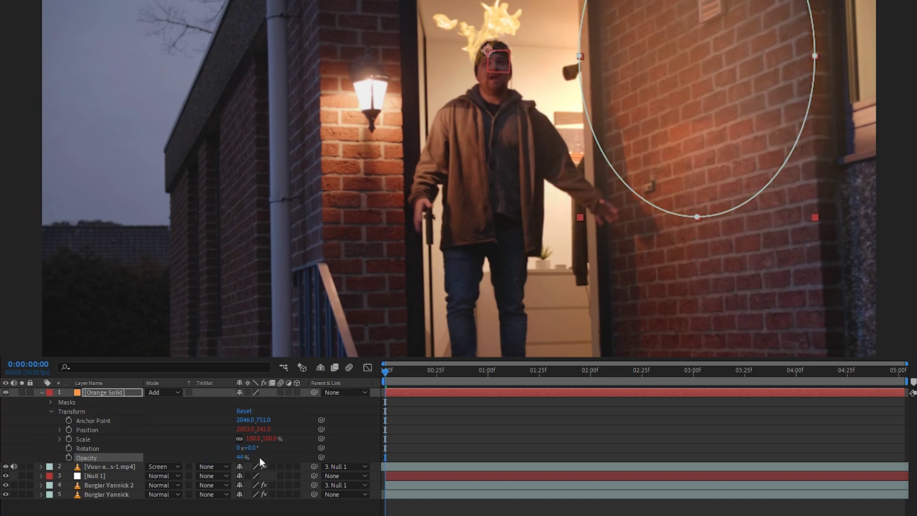
click(707, 371)
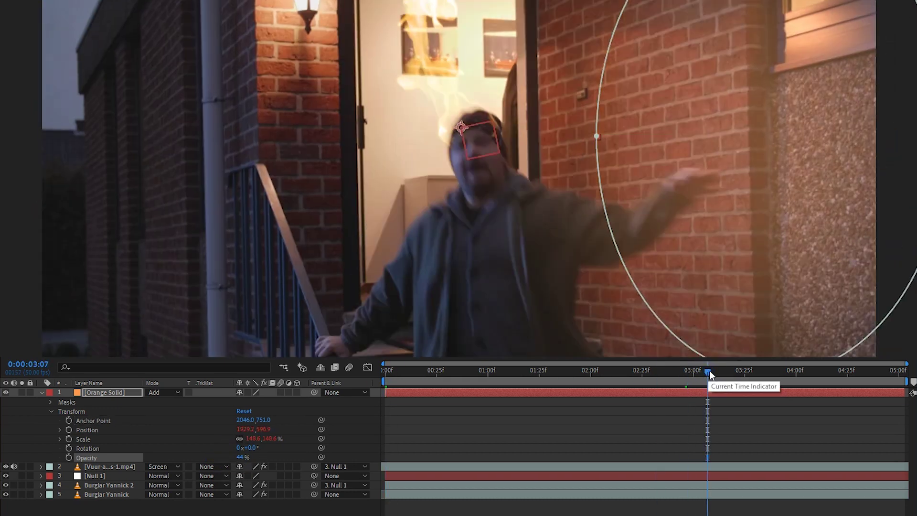
drag(710, 371, 731, 370)
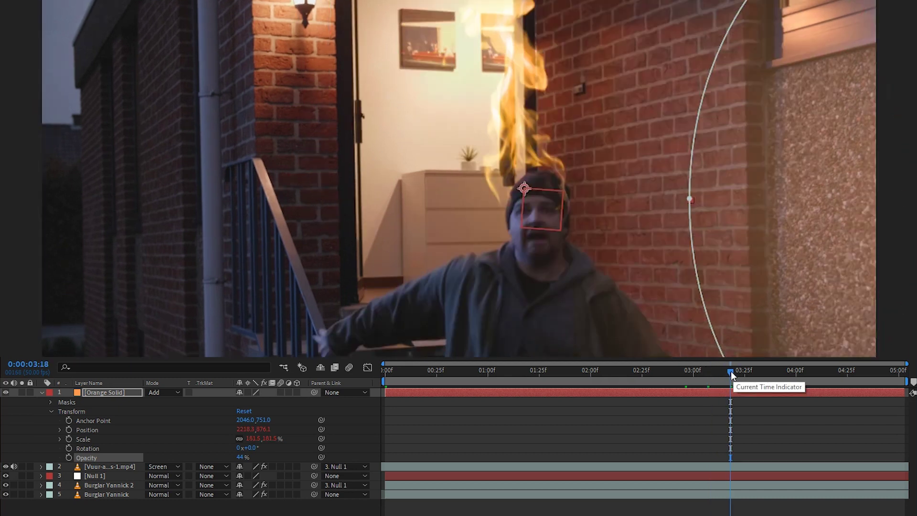
click(94, 457)
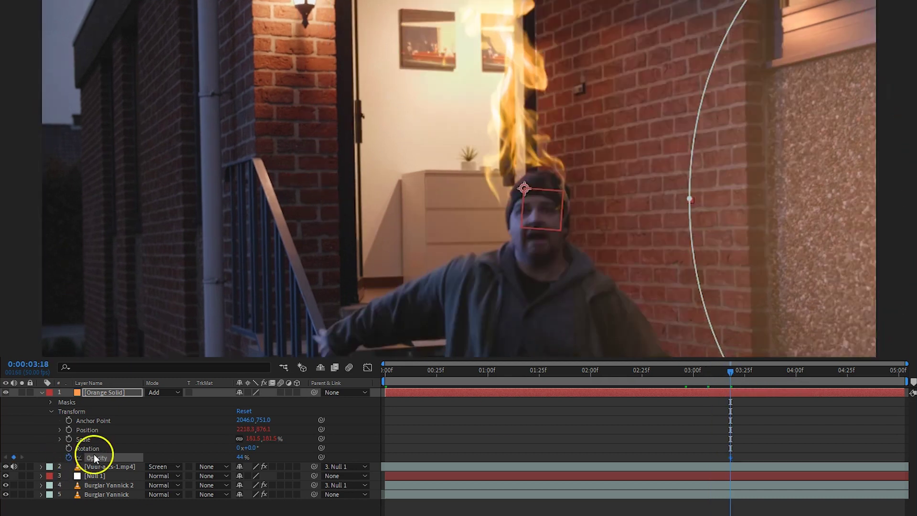
key(End)
drag(241, 457, 216, 459)
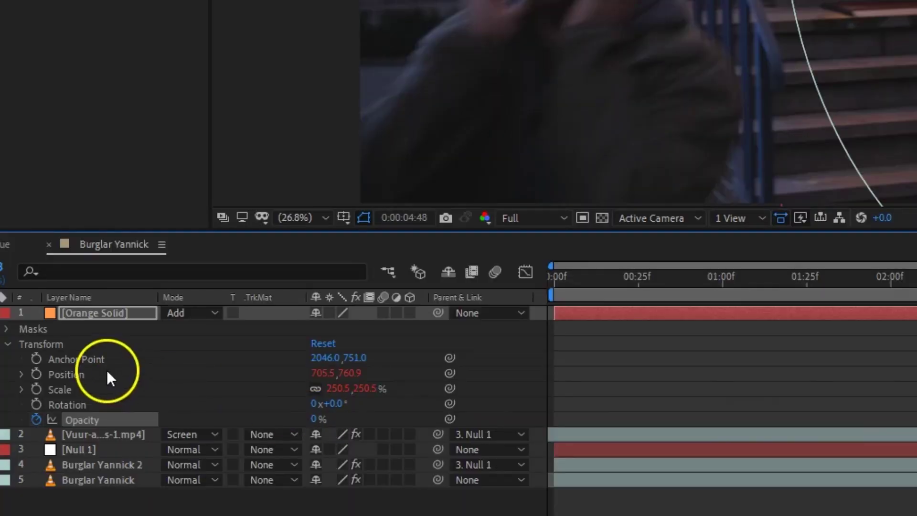
Add a wiggle(5,50) expression to Orange Solid's Mask 1 Mask Expansion
click(8, 344)
click(6, 329)
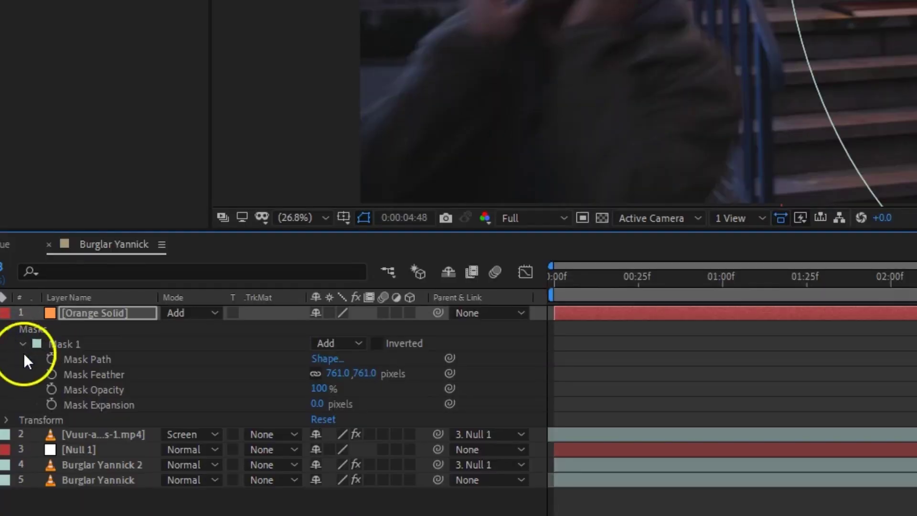
alt+click(51, 405)
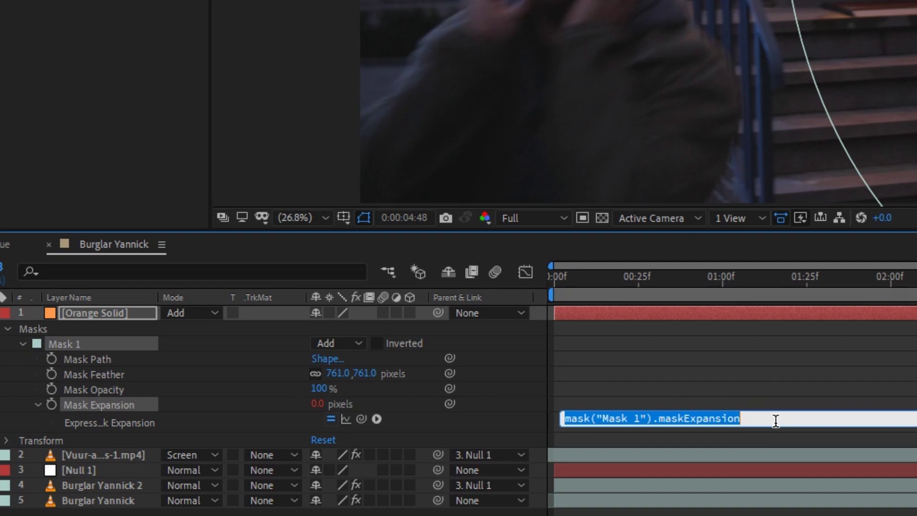
text(wiggle(5,50)
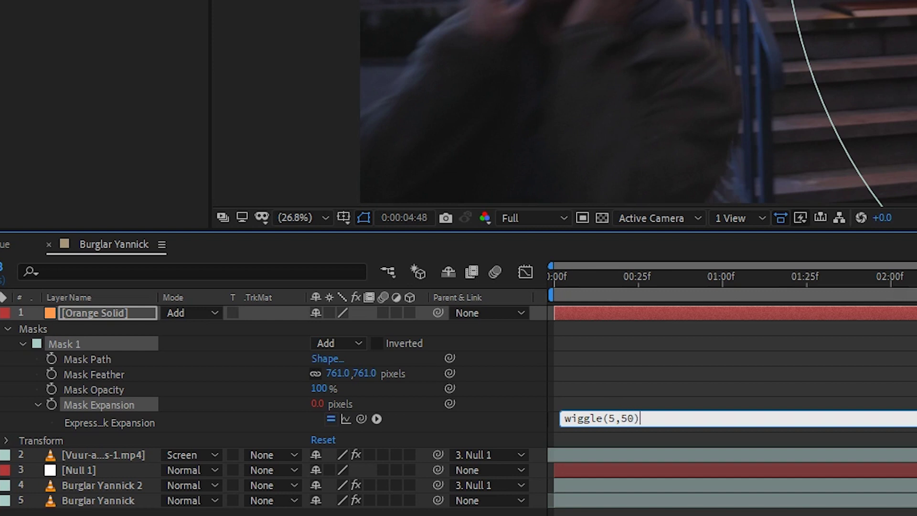
click(367, 404)
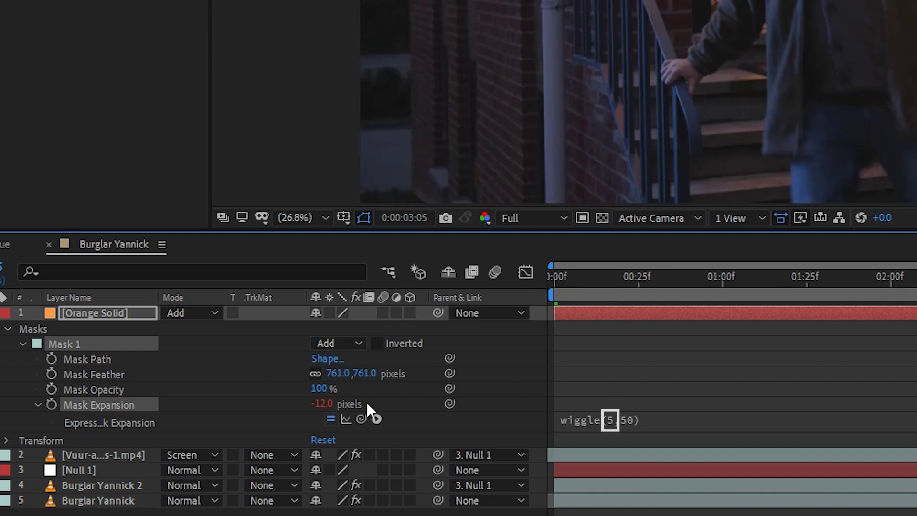